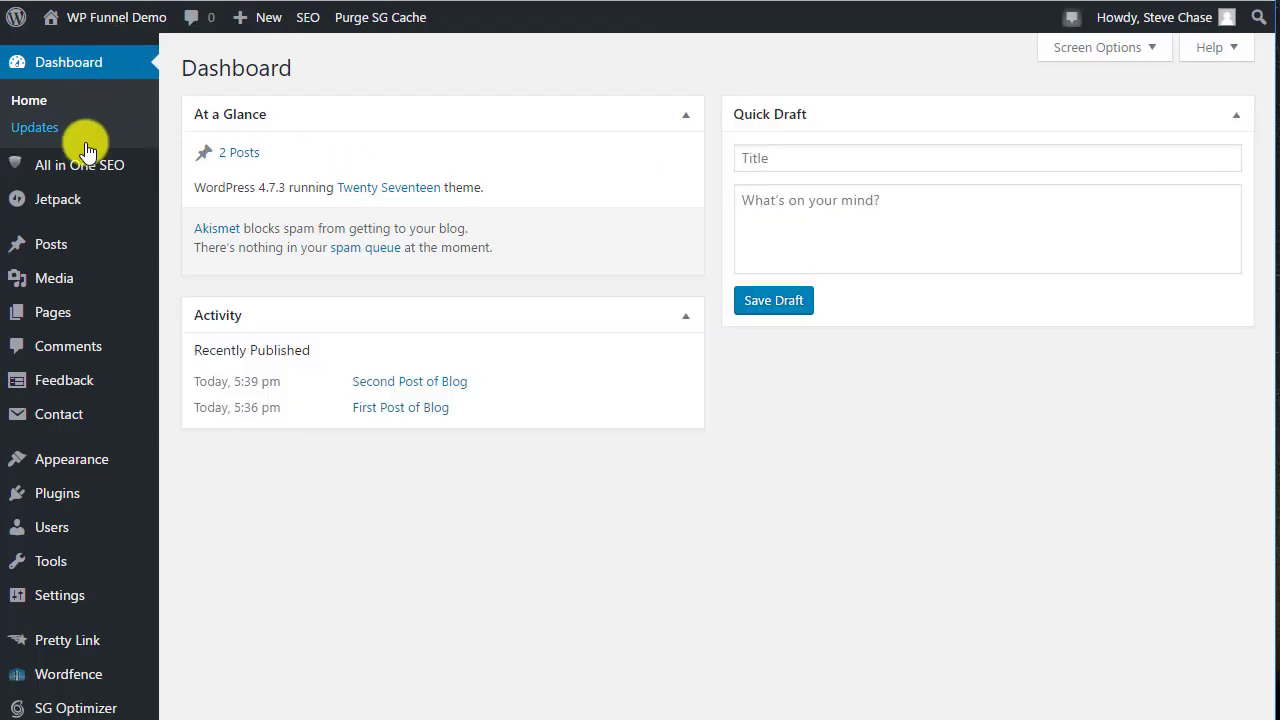
Create a new page titled "This is my first page" and save it as a draft
mouse_move(57, 308)
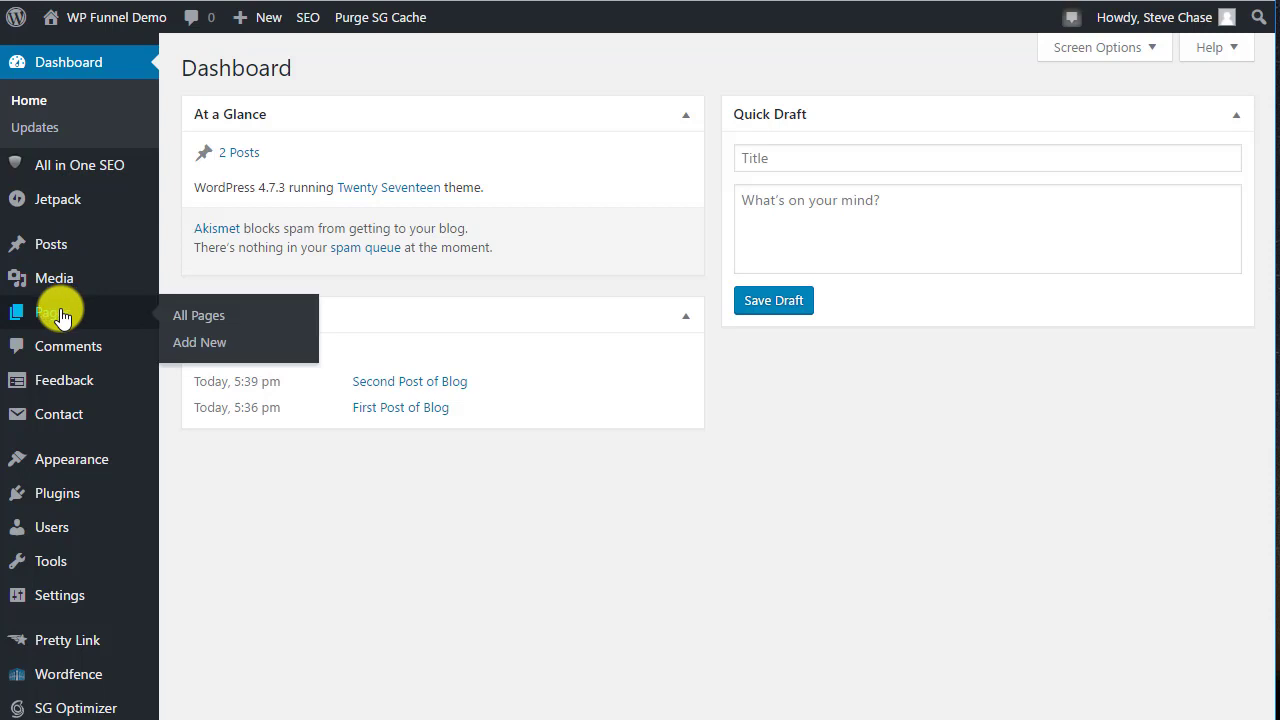
left_click(190, 342)
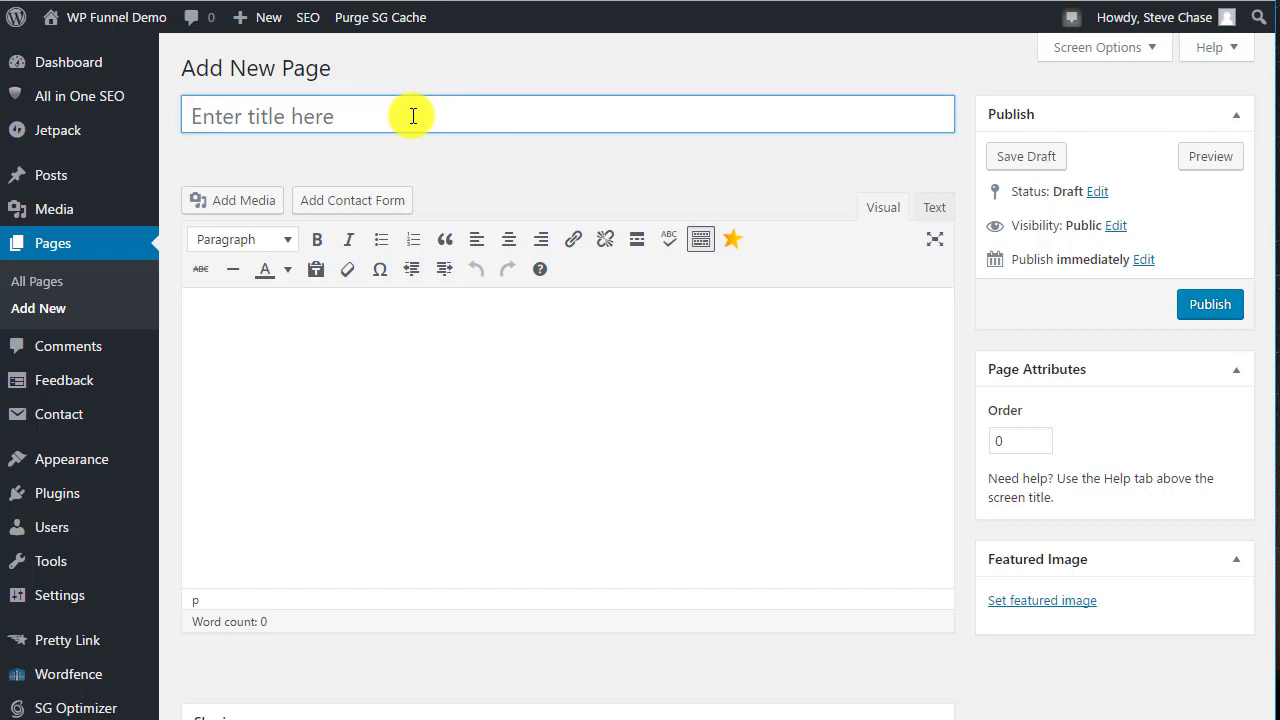
type("This is")
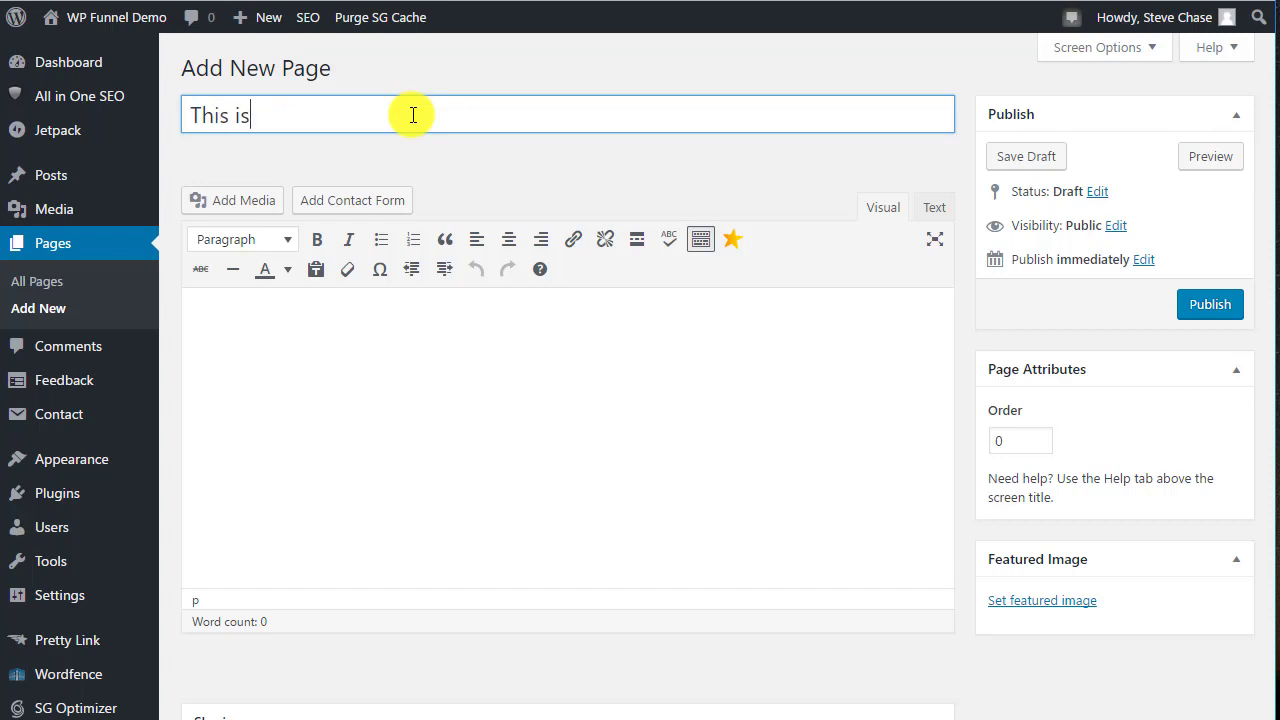
type(" my first pag")
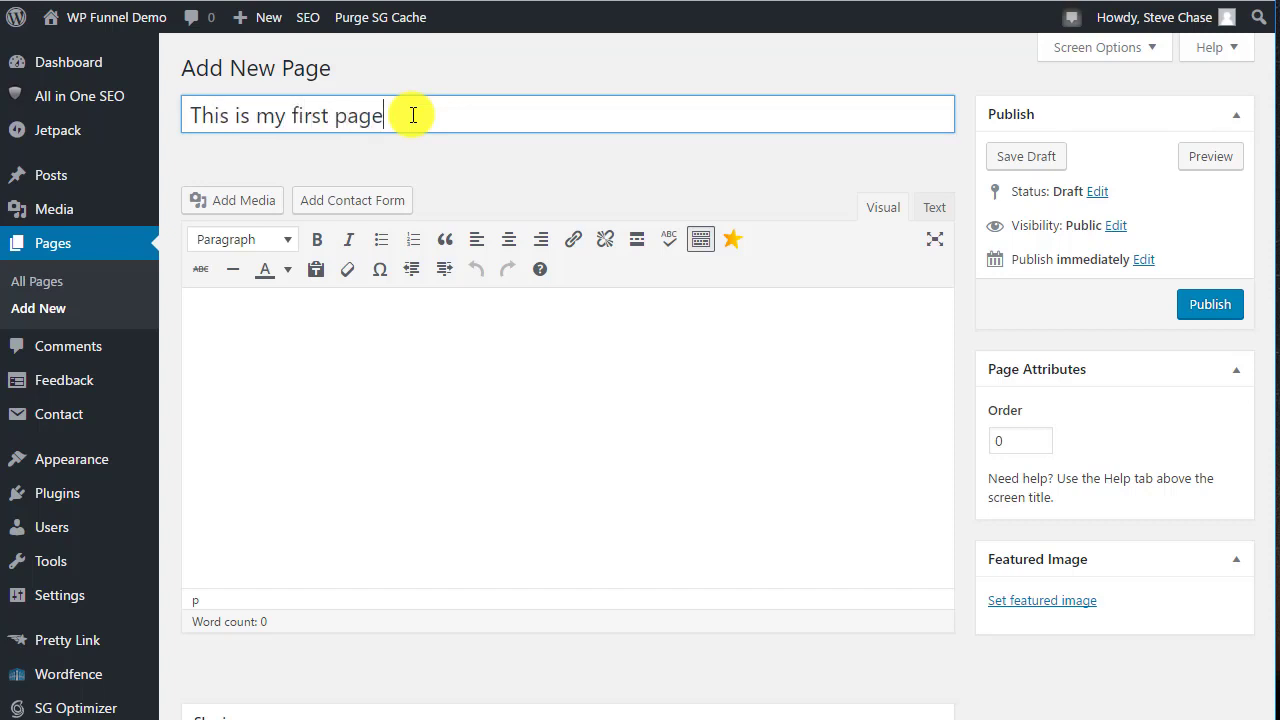
type("e")
left_click(1028, 158)
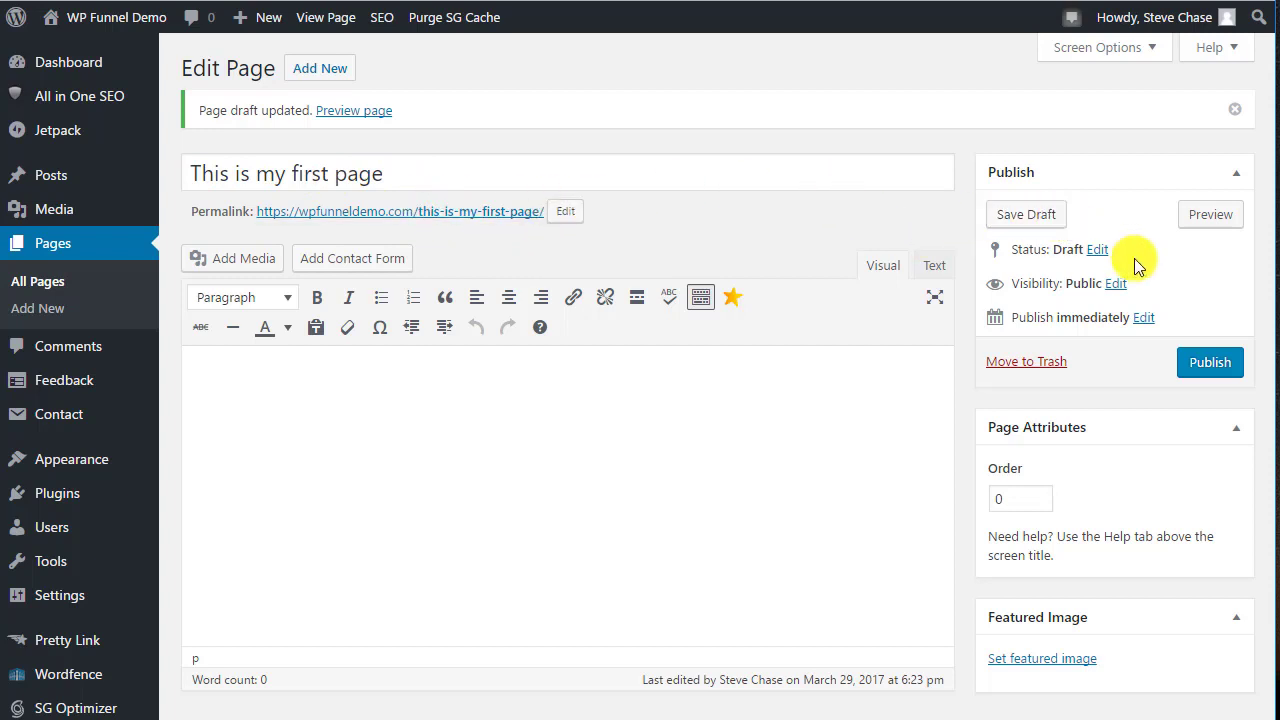
Change the page title to "This is my first best page" and save the draft
left_click(411, 177)
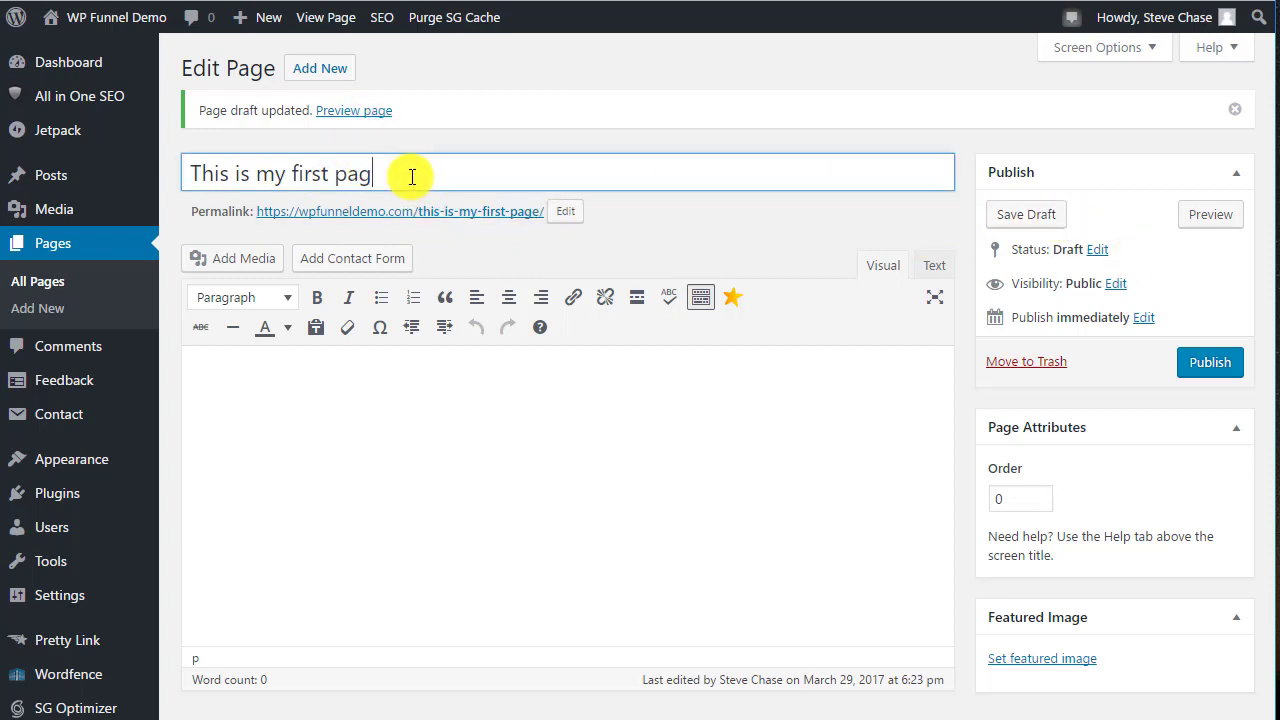
key("BackSpace")
key("BackSpace")
key("BackSpace")
type("best page")
left_click(1025, 222)
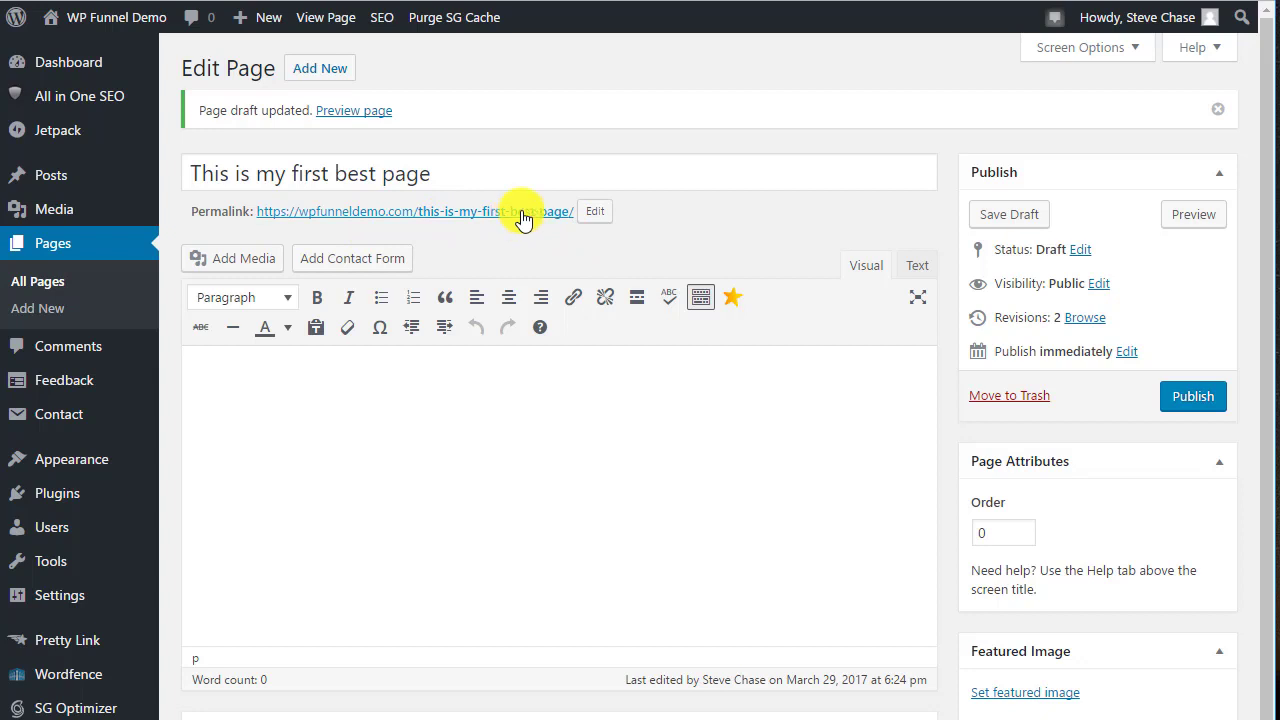
Restore the page title to "This is my first page" and save the draft again
left_click(473, 176)
key("BackSpace")
key("BackSpace")
key("BackSpace")
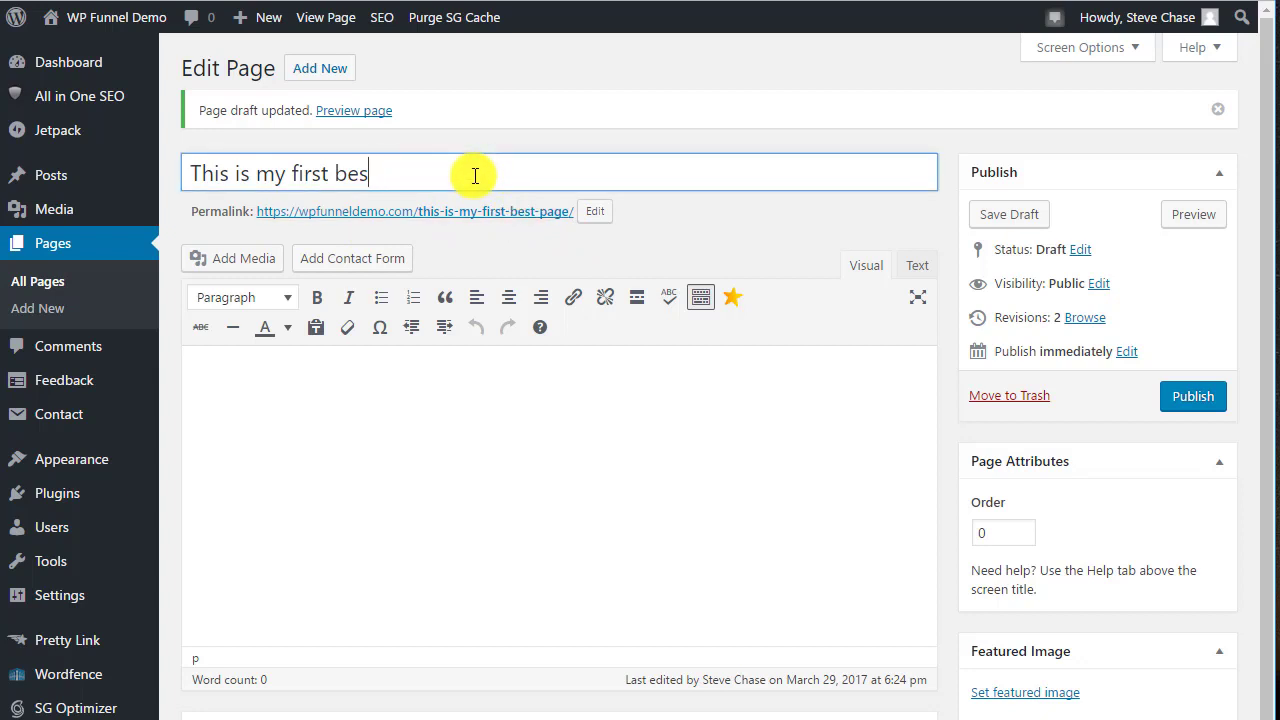
key("BackSpace")
key("BackSpace")
key("BackSpace")
type("page")
left_click(1012, 216)
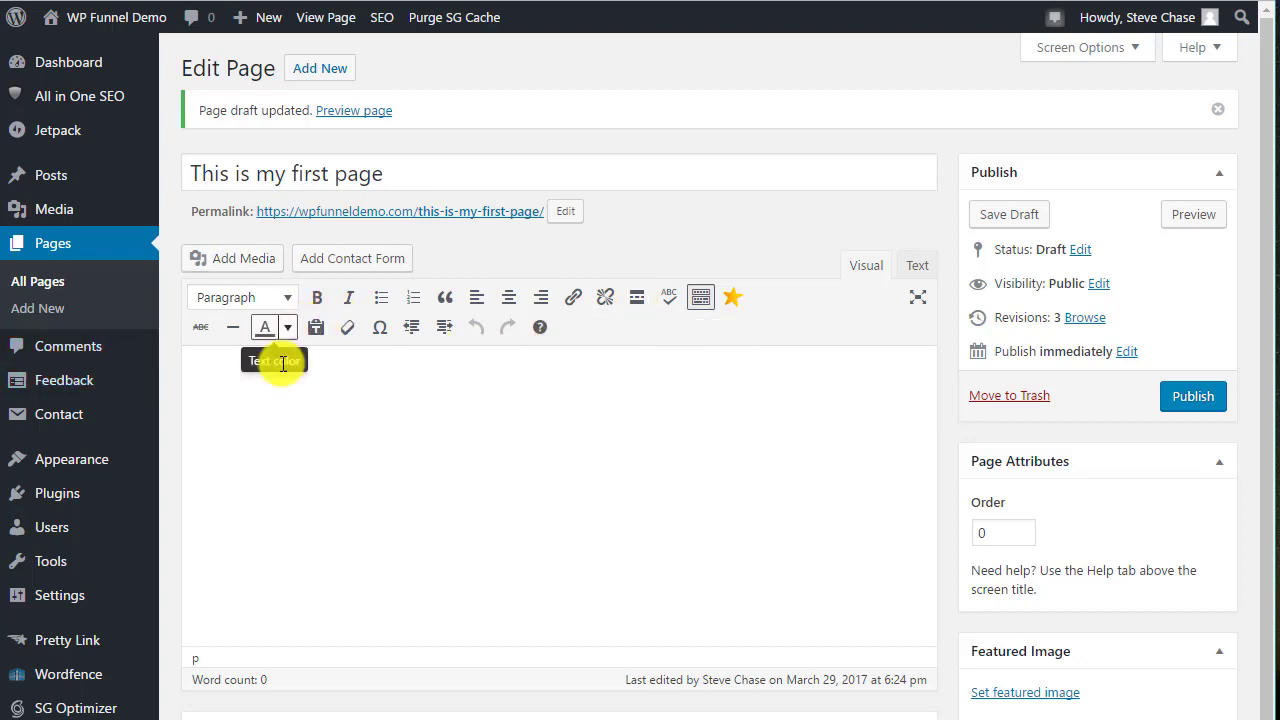
Add a Heading 1 line reading "First Page Of Info" at the start of the page body
left_click(294, 297)
left_click(288, 374)
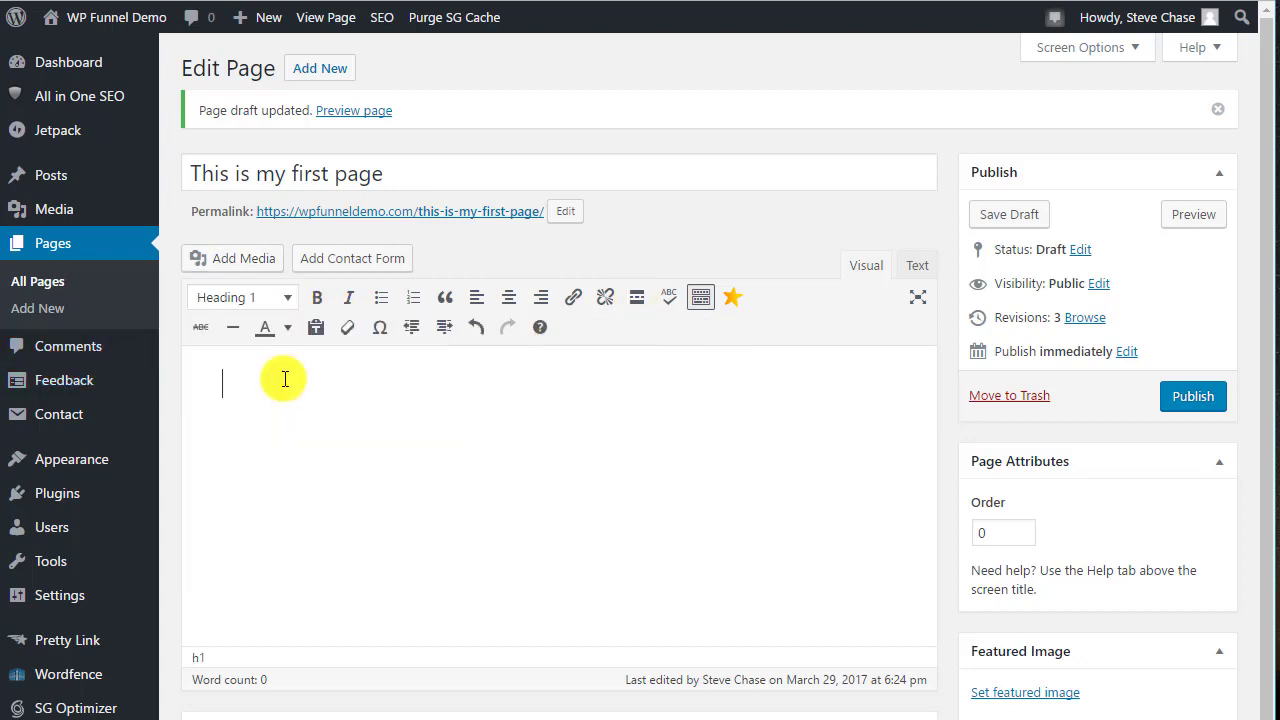
type("First Page Of ")
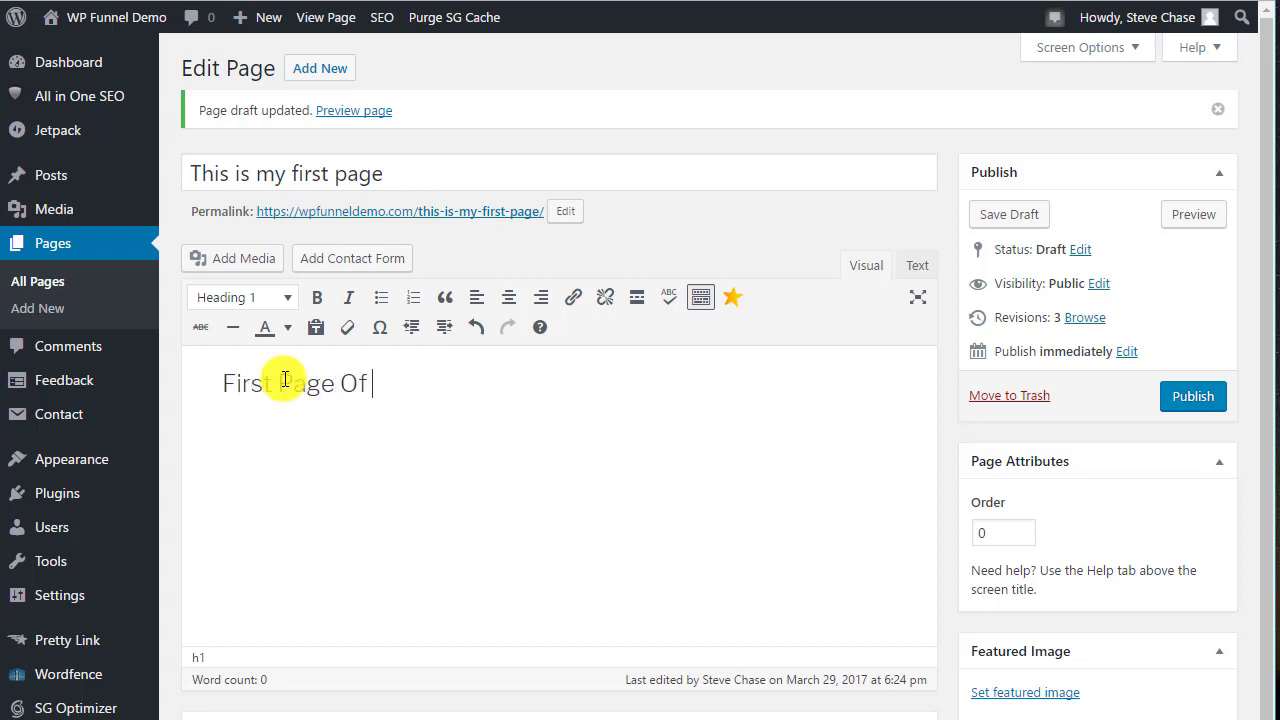
type("Info")
key("Return")
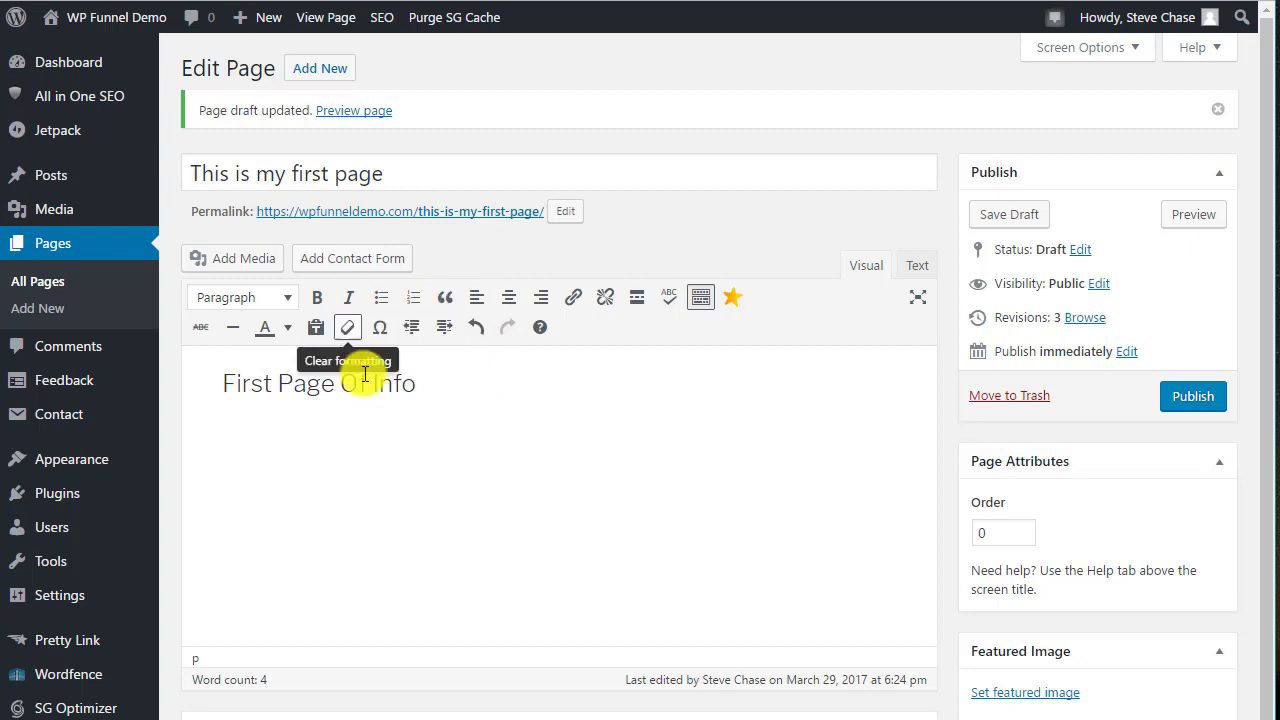
Below the heading, write the paragraphs "Here is a sample paragraph that I am typing for you." and "Here is a numbered list:"
left_click(412, 382)
key("Return")
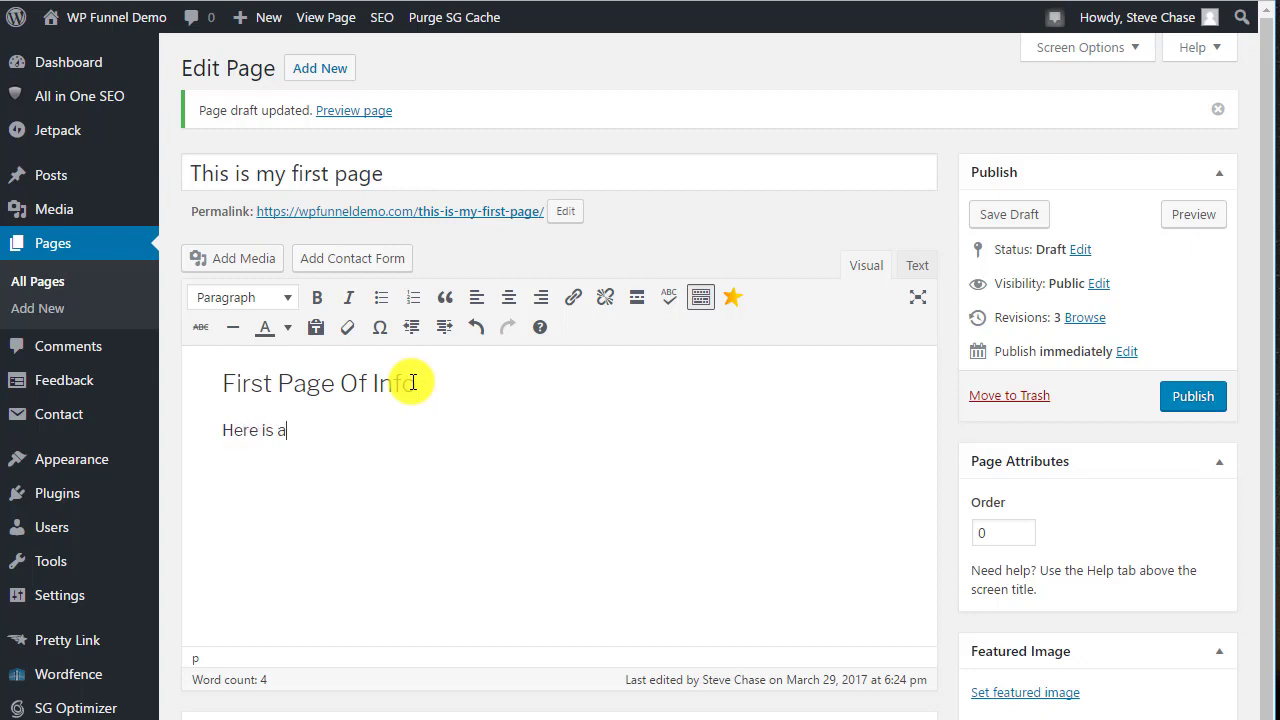
type("Here is a sample paragraph that I am typing for you.")
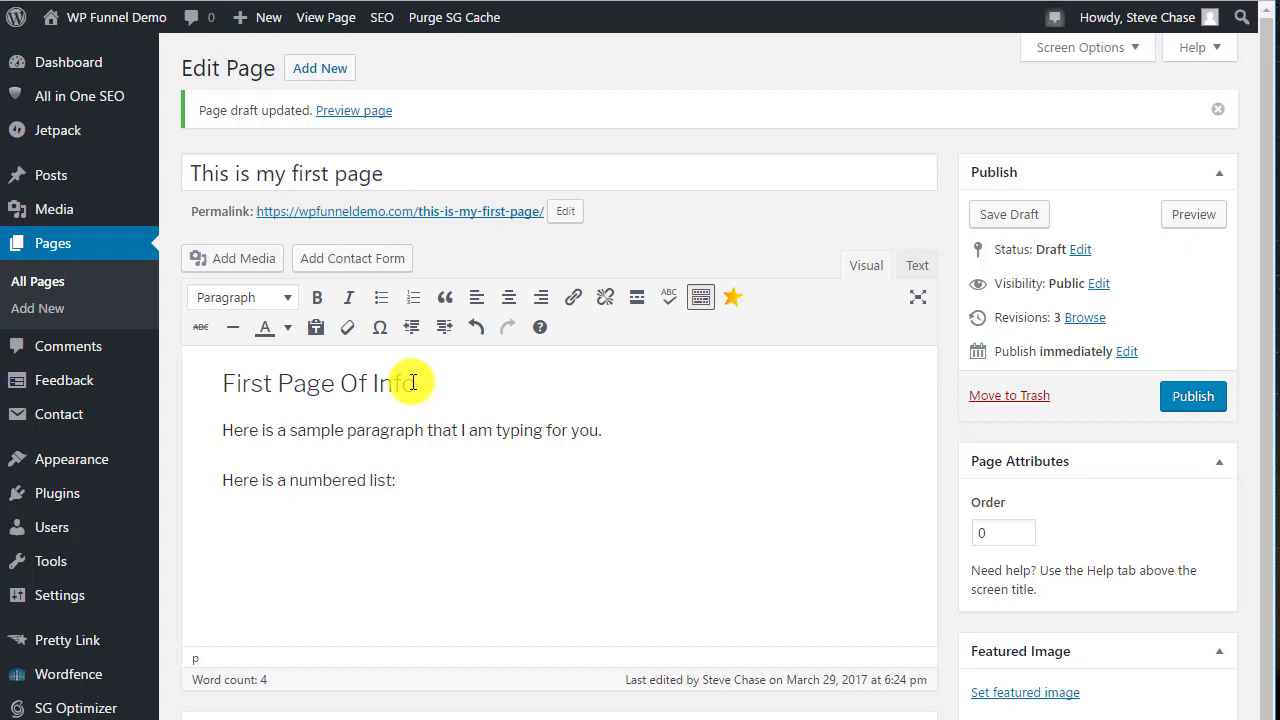
Add One, Two and Three as a numbered list below the paragraphs and save the draft
type("One")
key("Return")
type("Three")
left_click_drag(217, 531, 289, 623)
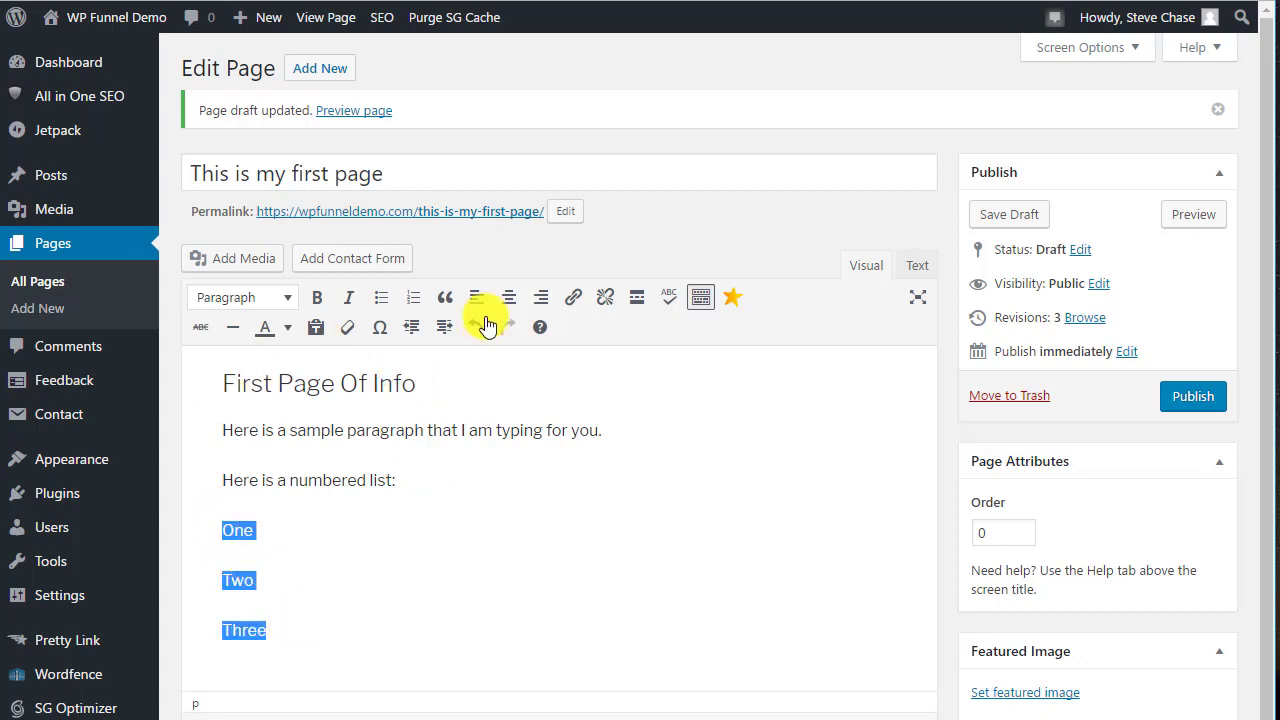
left_click(412, 297)
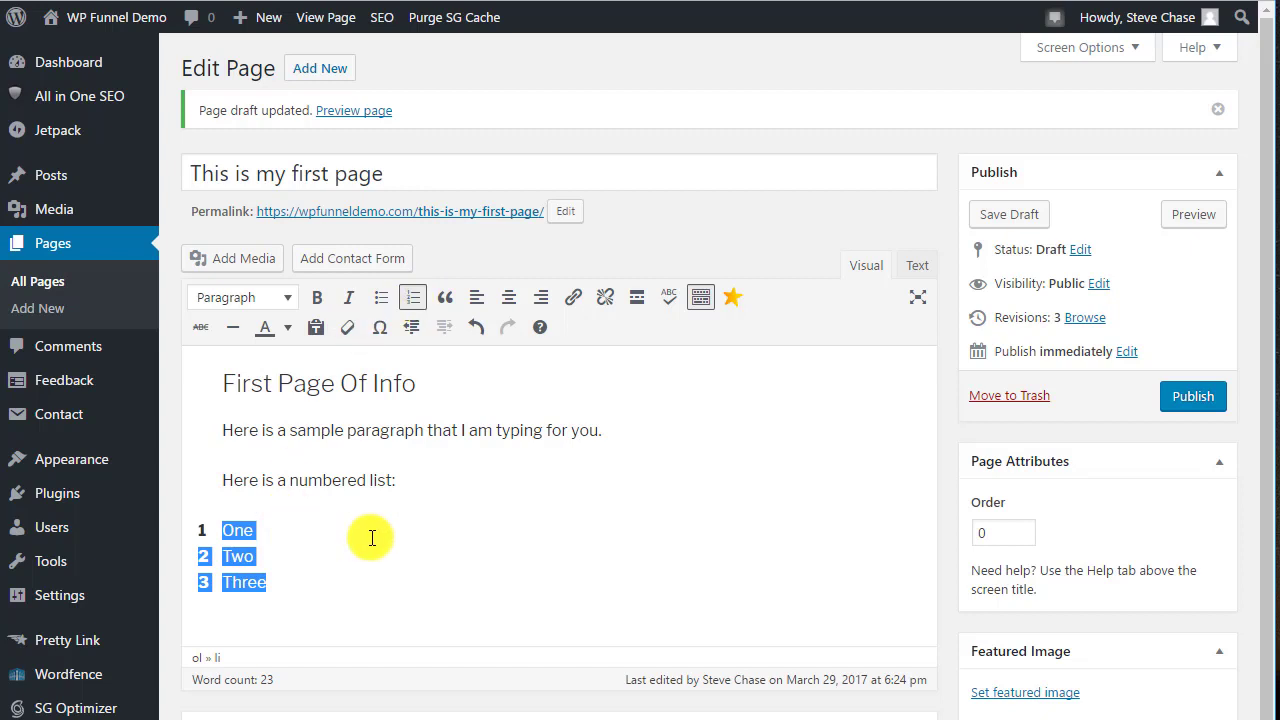
left_click(386, 582)
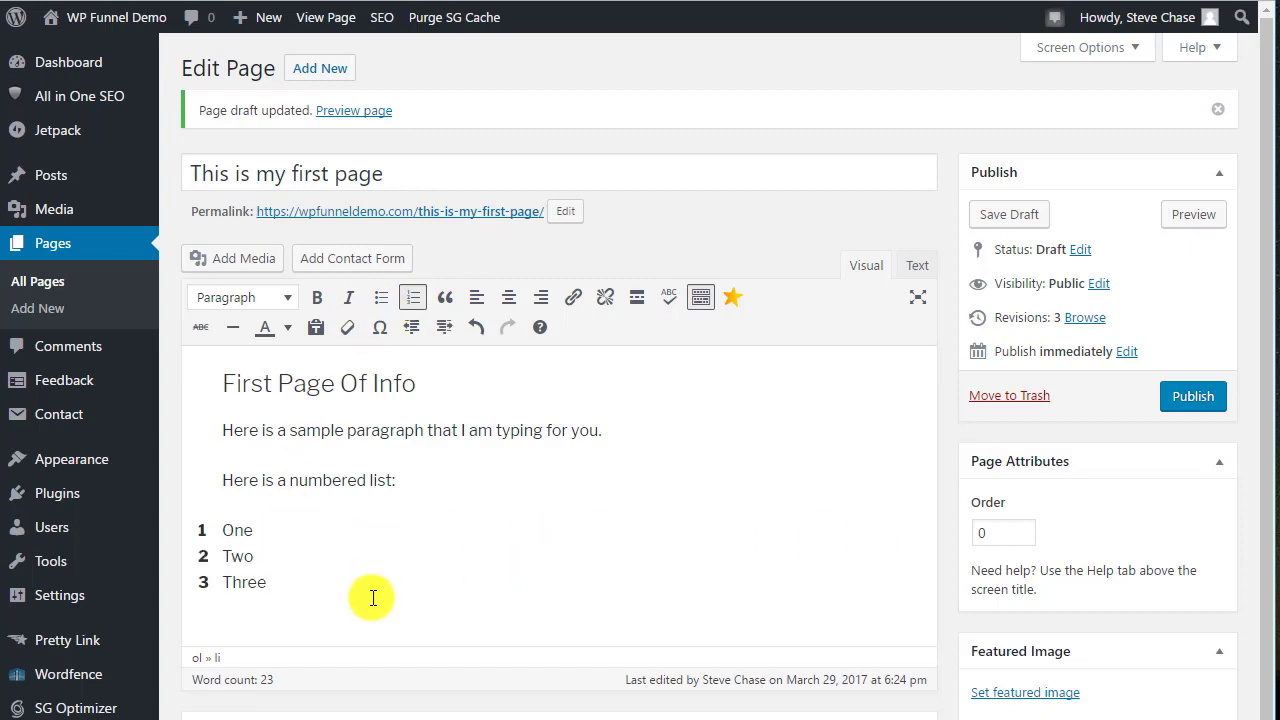
key("Return")
key("Return")
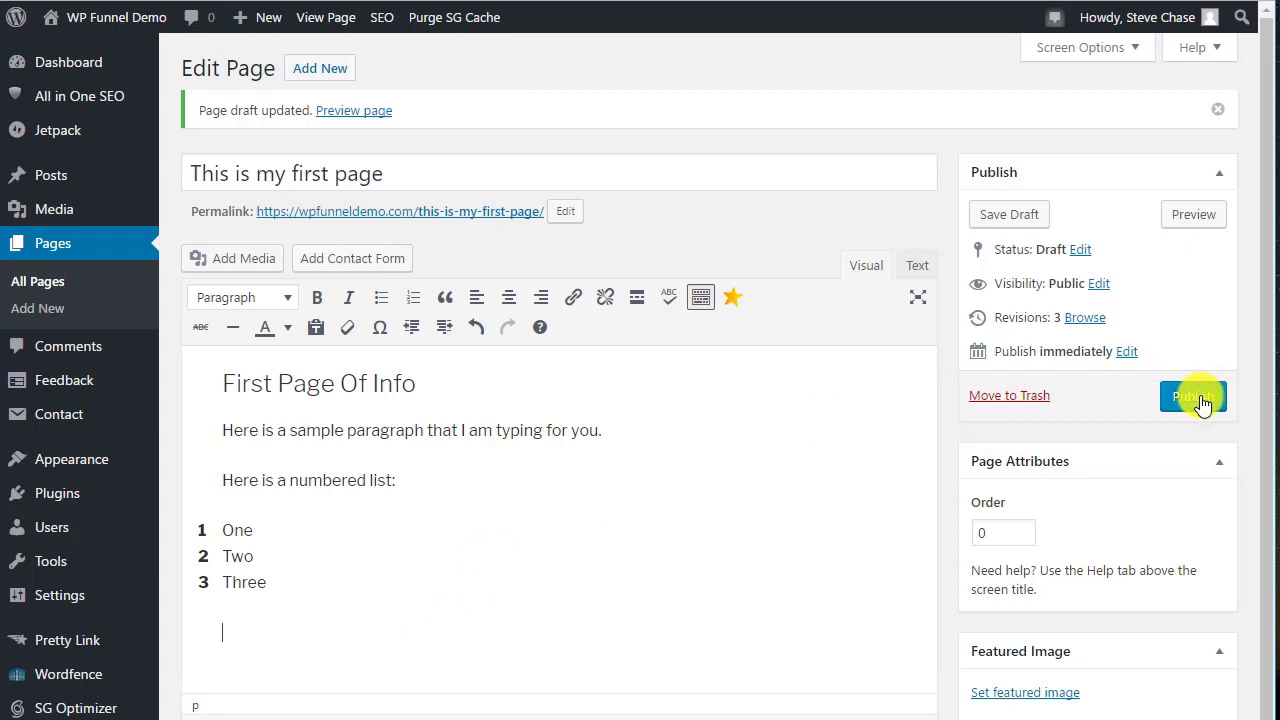
left_click(993, 214)
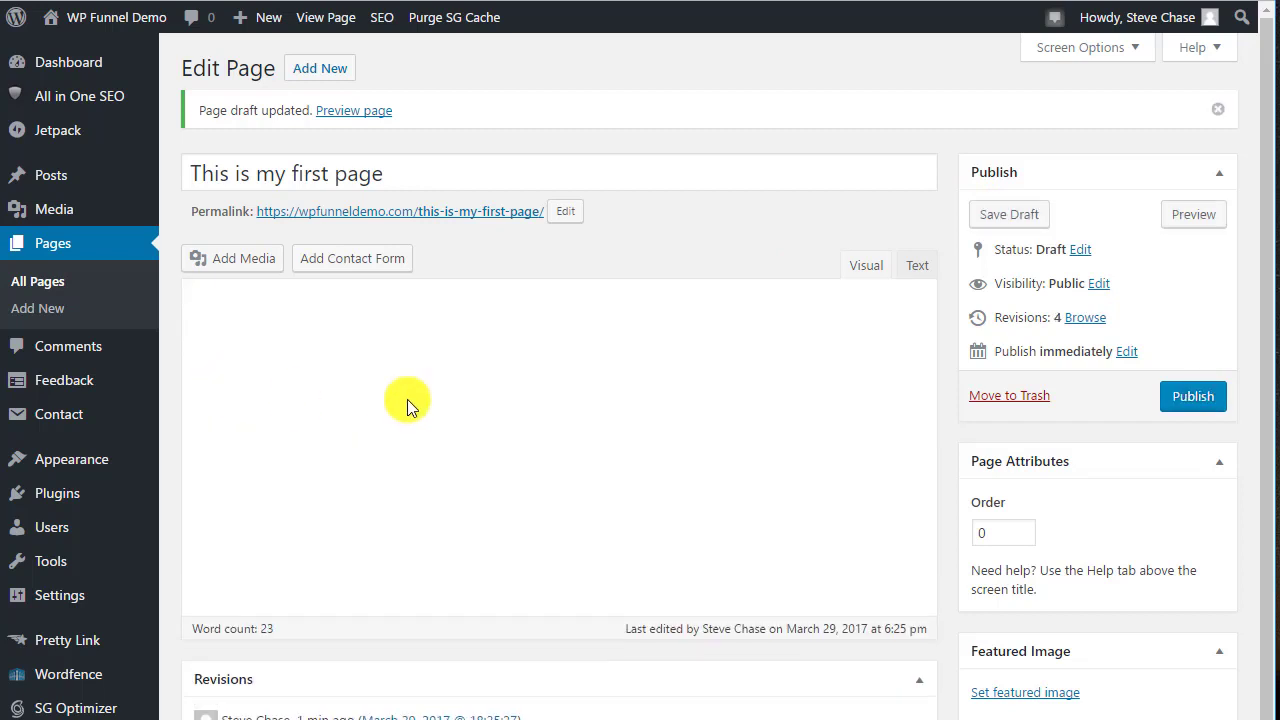
Make the "First Page Of Info" heading bold and publish the page
left_click_drag(224, 384, 457, 386)
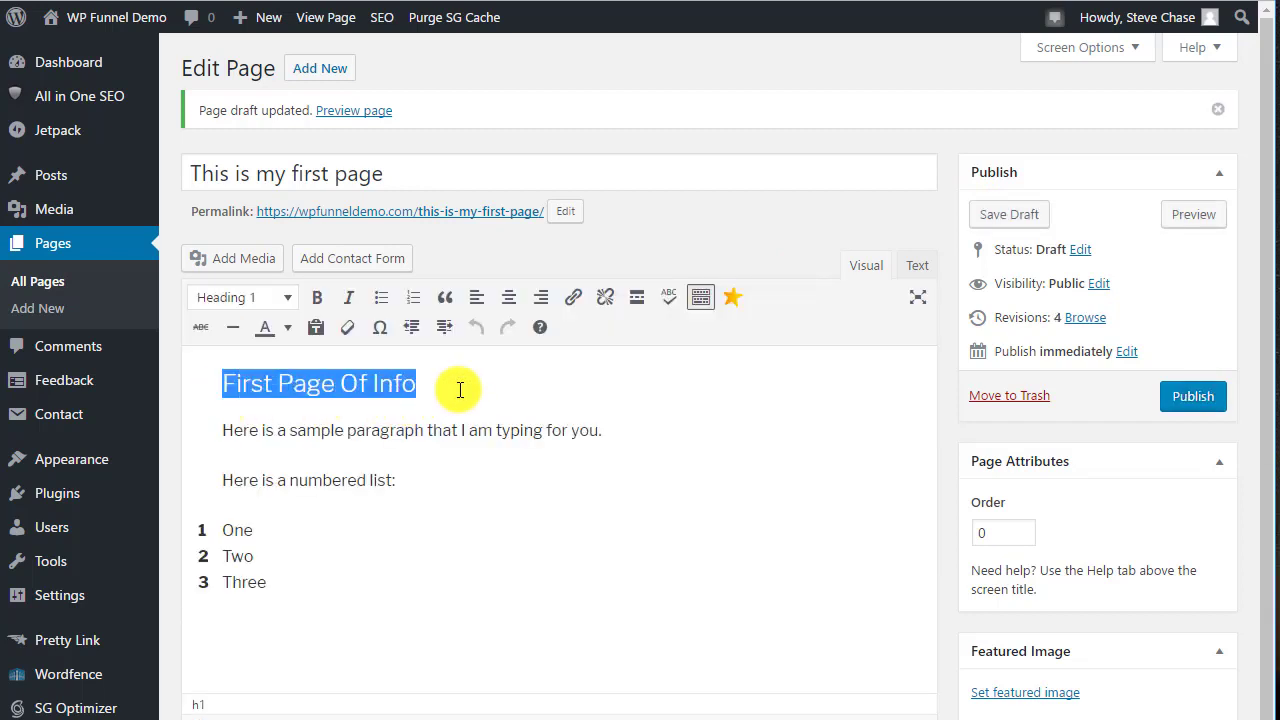
left_click(312, 297)
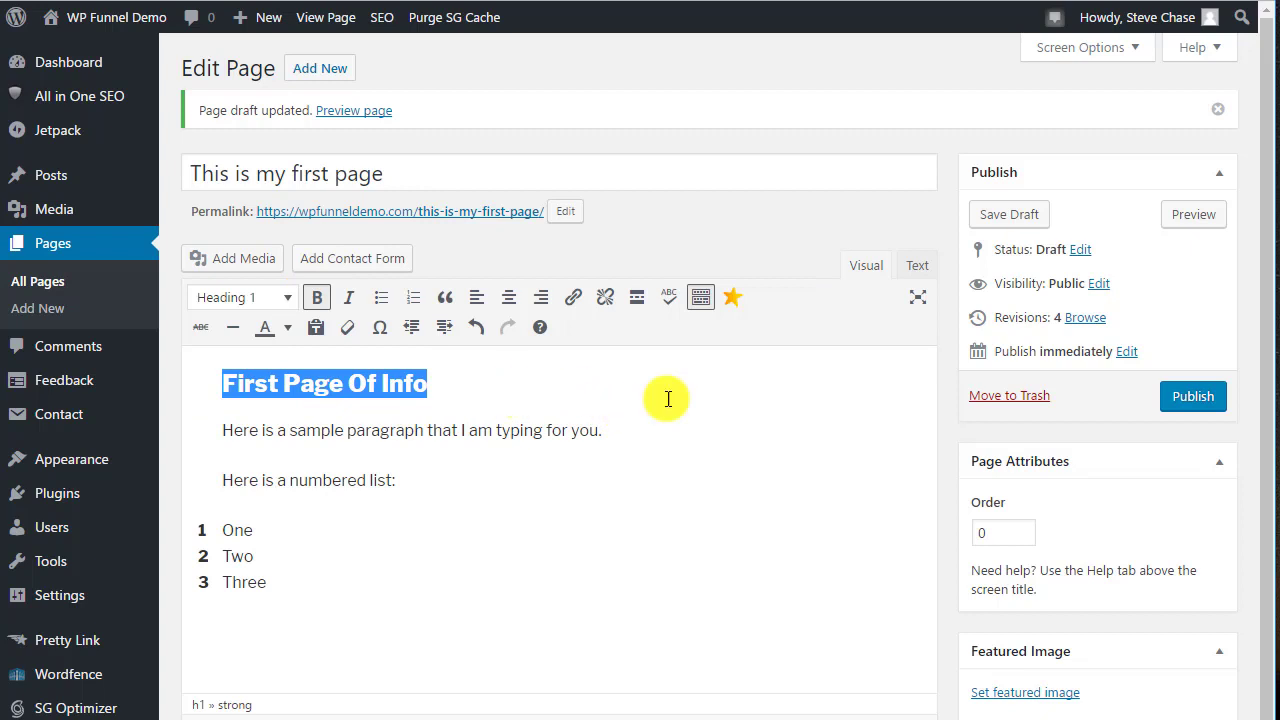
left_click(1200, 400)
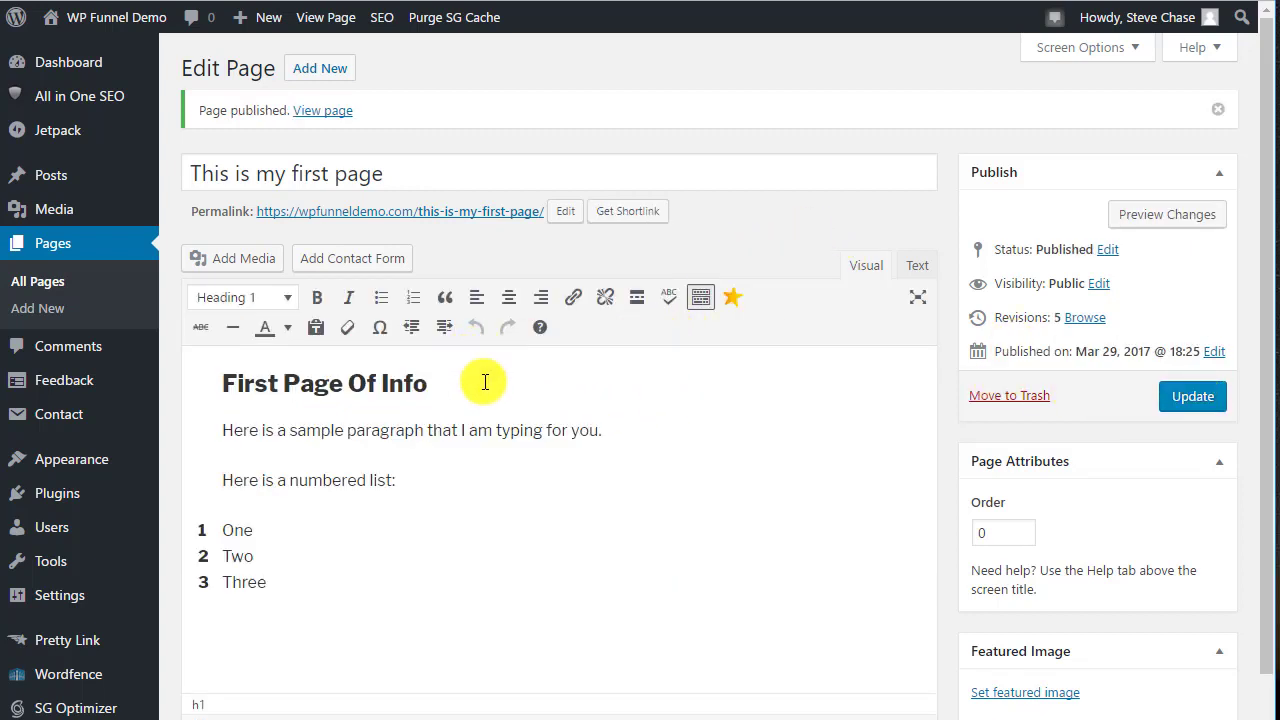
Open the published page from its permalink in a new browser tab and view it
right_click(462, 214)
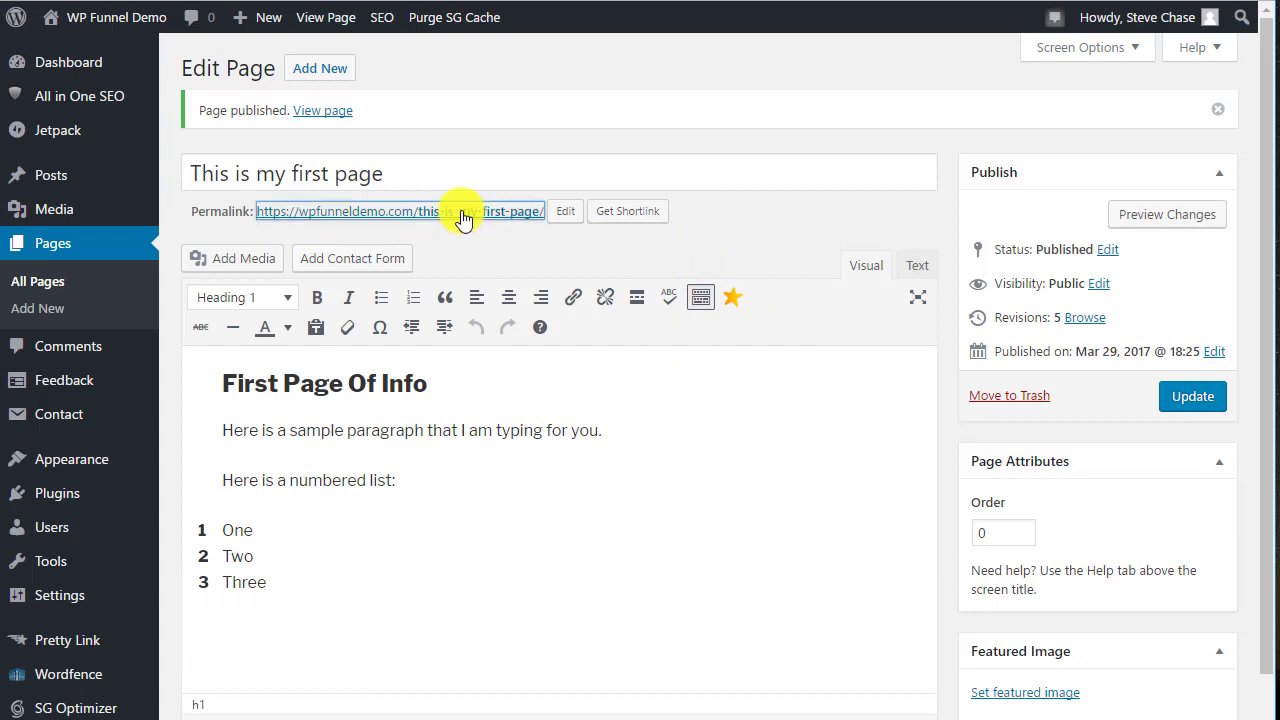
left_click(559, 226)
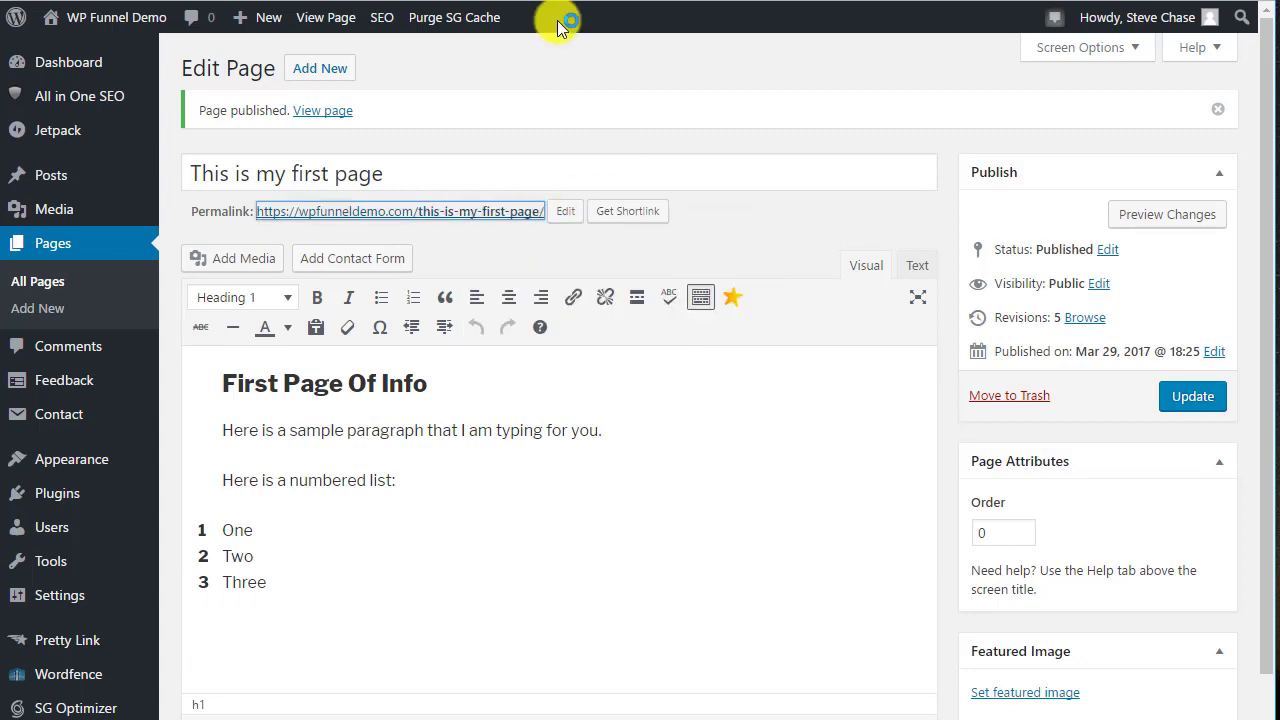
left_click(551, 1)
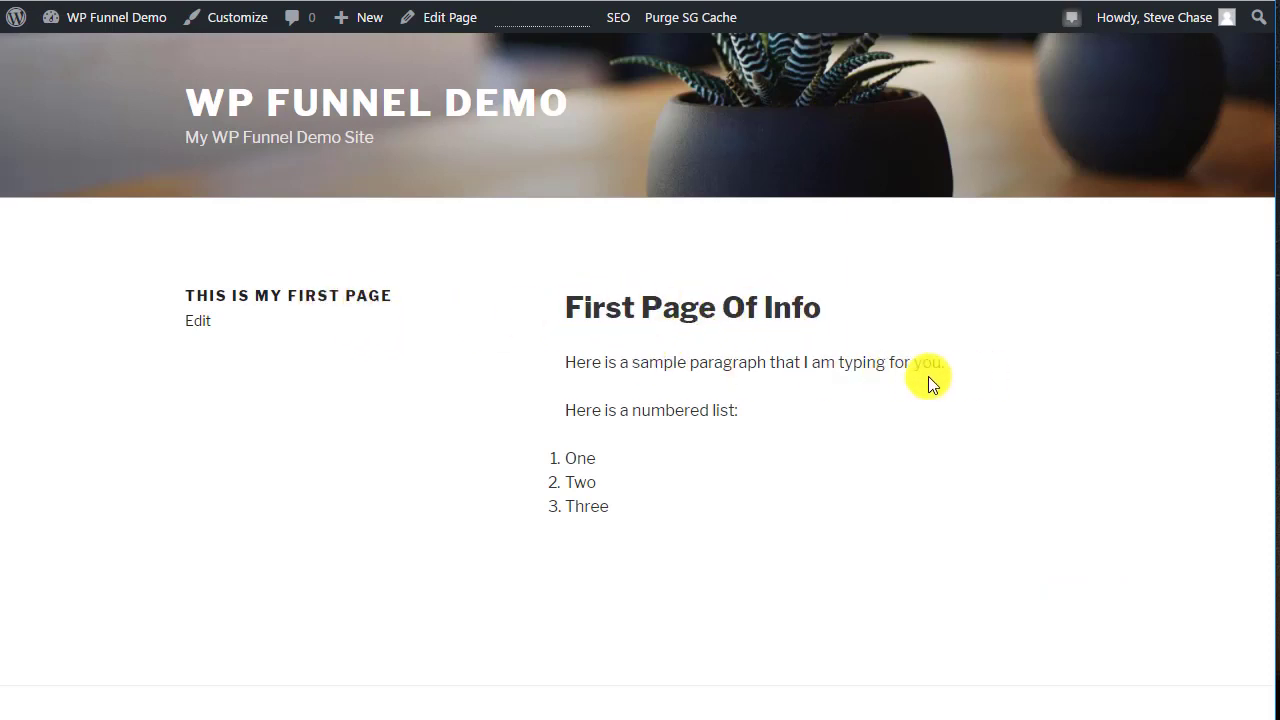
Examine the site's home page from the header image down to the blog posts and sidebar
left_click(449, 17)
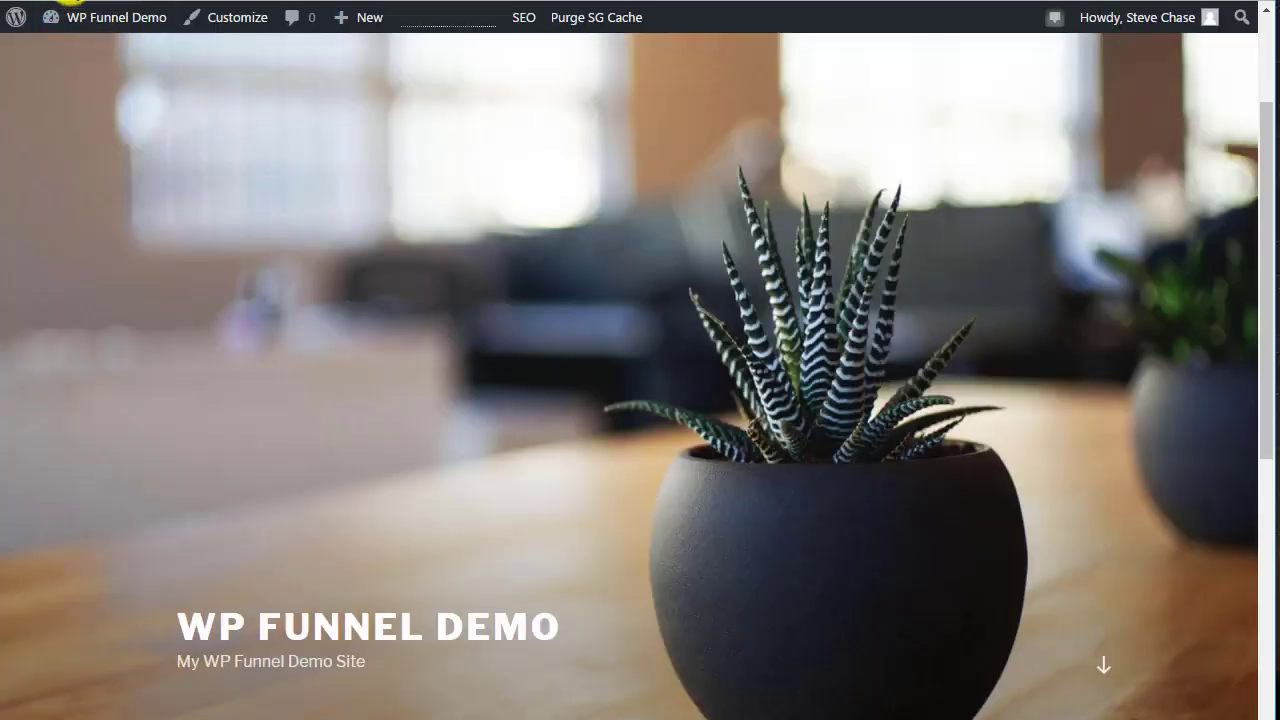
scroll(333, 157, "down", 2)
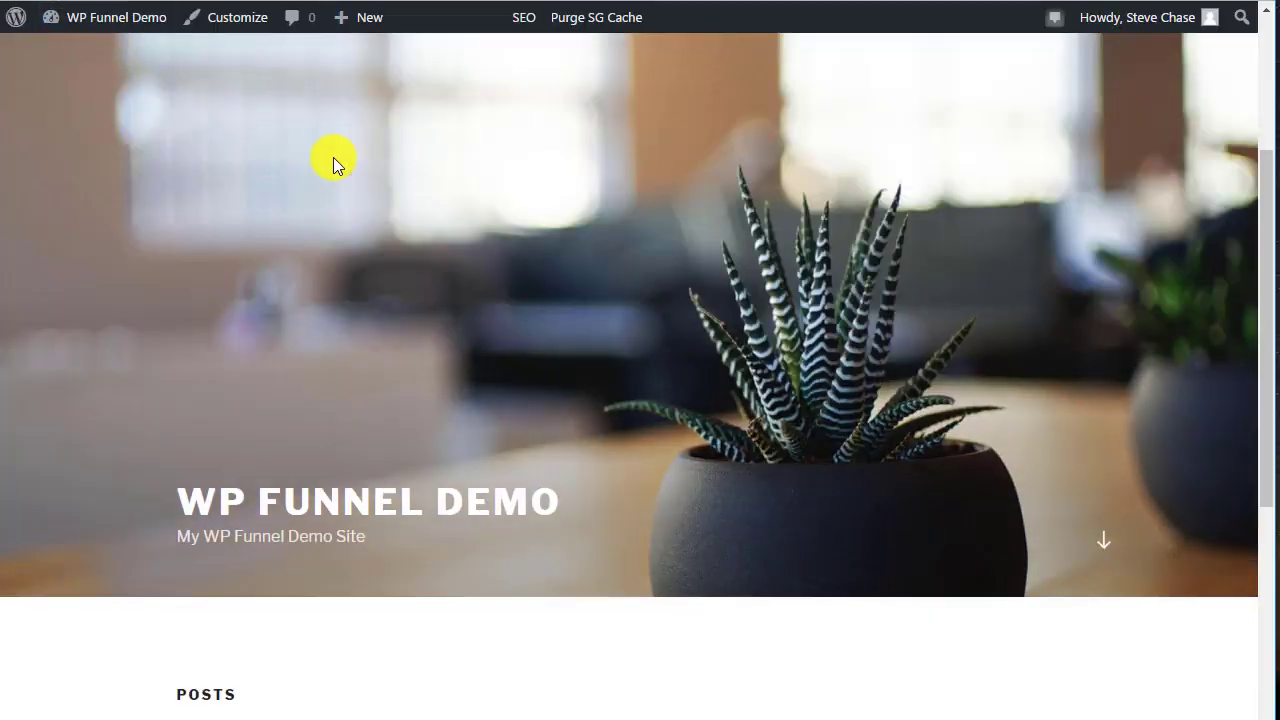
scroll(333, 157, "down", 5)
scroll(260, 280, "down", 2)
scroll(334, 335, "down", 5)
scroll(403, 398, "up", 6)
scroll(403, 398, "up", 6)
scroll(401, 398, "down", 3)
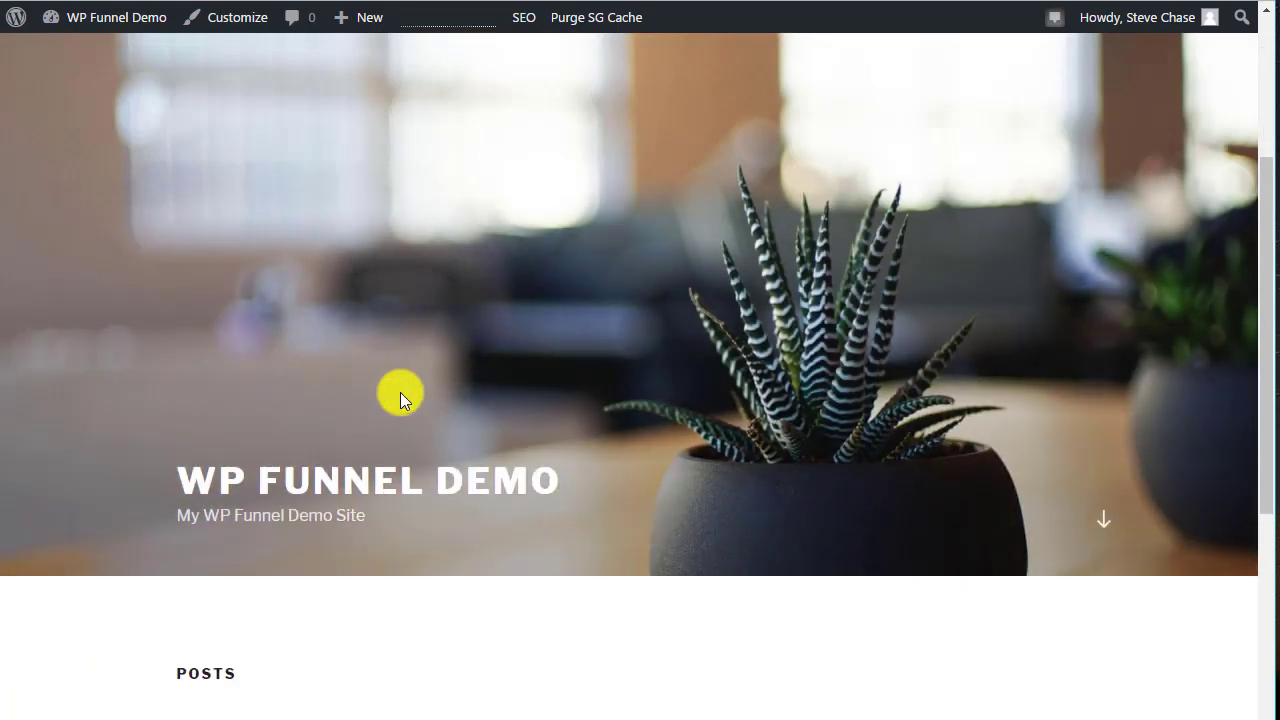
scroll(401, 398, "up", 2)
scroll(401, 398, "down", 3)
scroll(400, 396, "down", 6)
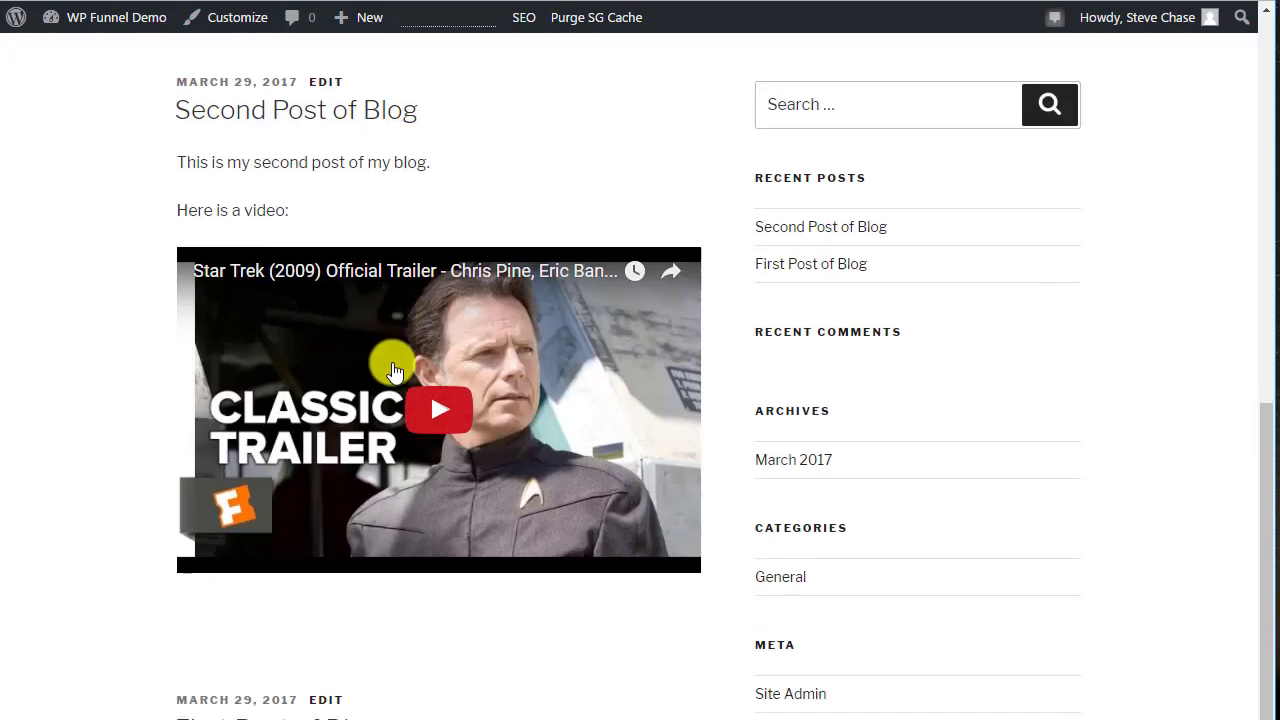
scroll(392, 368, "up", 6)
scroll(392, 368, "up", 3)
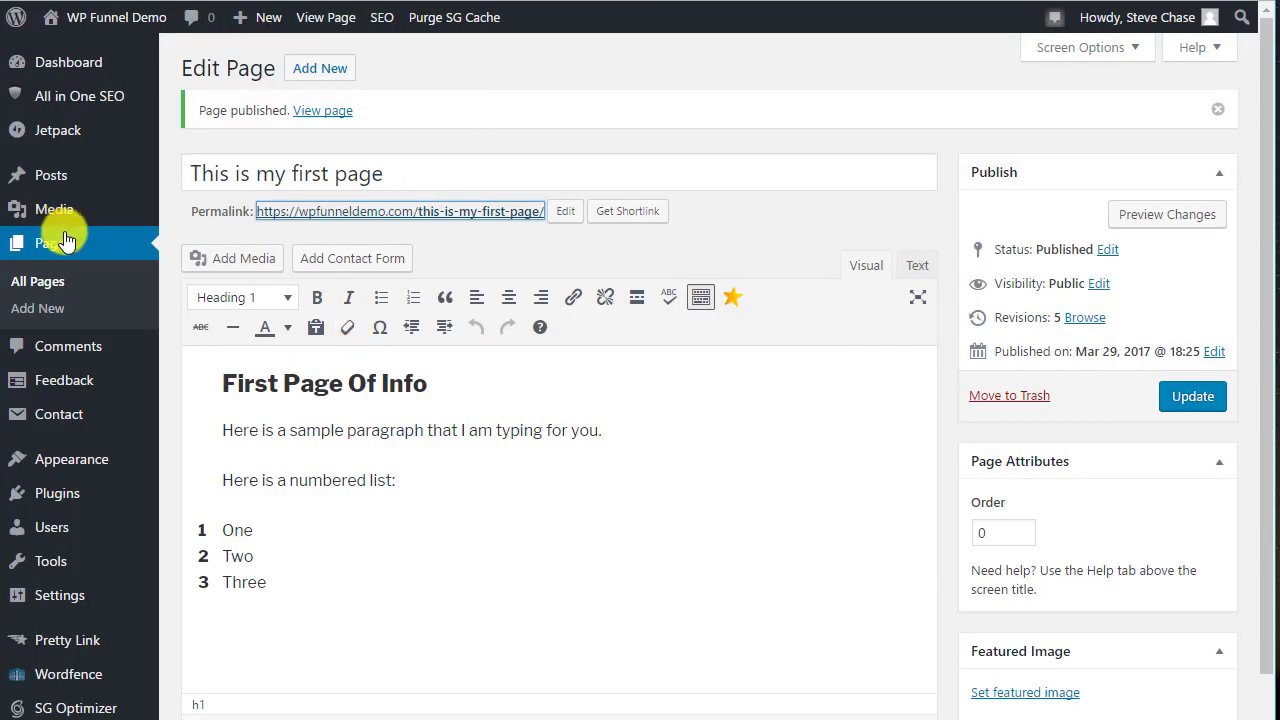
Update the page, and open its live version in a new browser tab from the list of all pages
left_click(1186, 396)
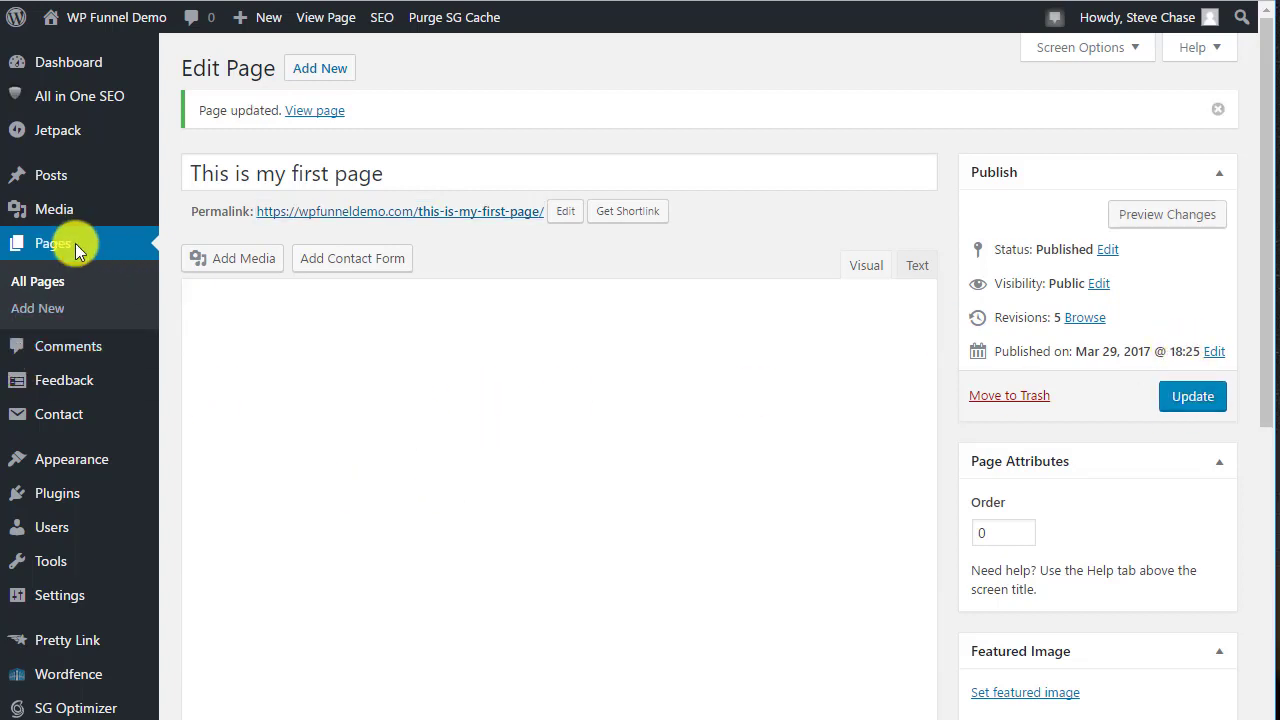
left_click(70, 246)
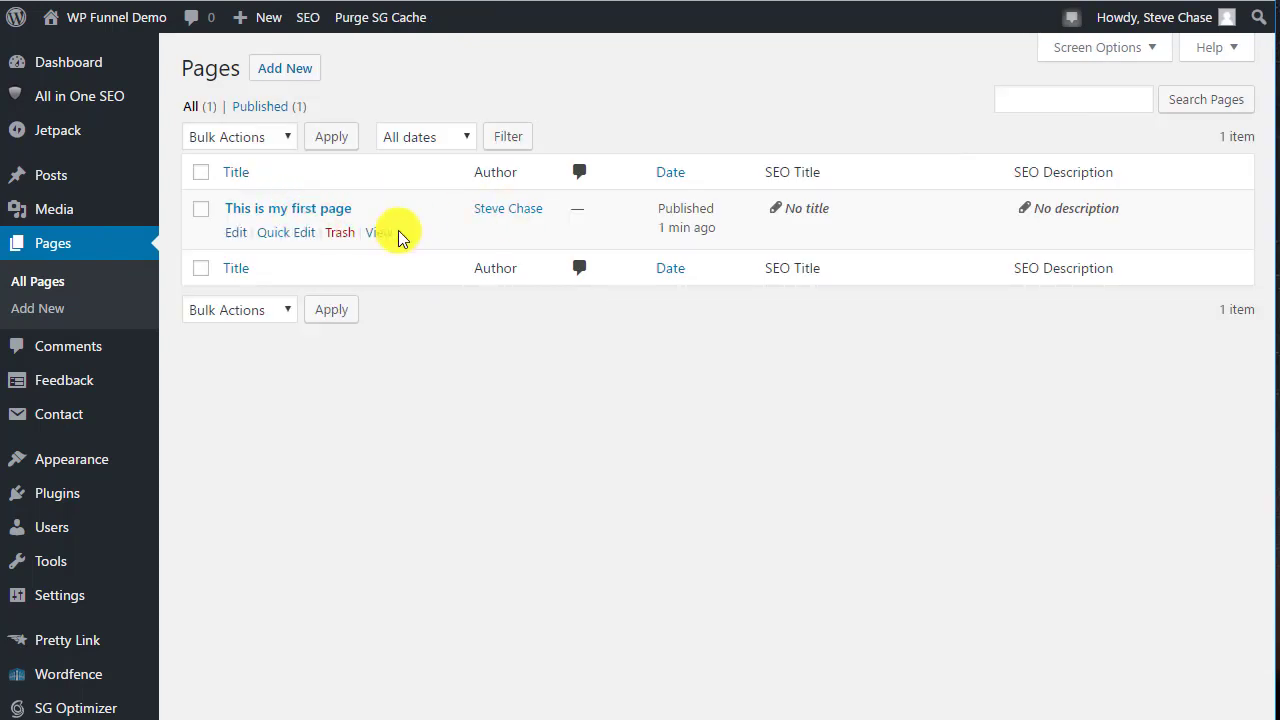
right_click(380, 238)
left_click(417, 246)
key("ctrl+Tab")
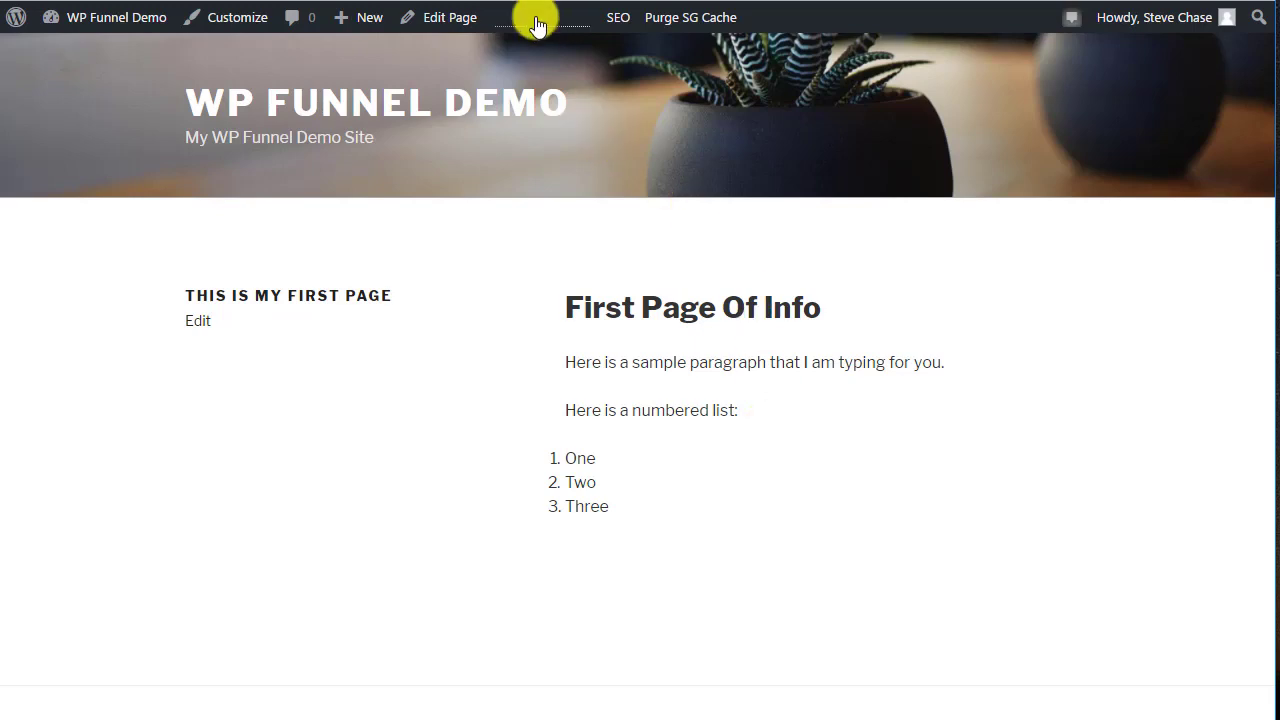
Open "This is my first page" for editing from the pages list, and switch to its live version to compare
key("alt+Left")
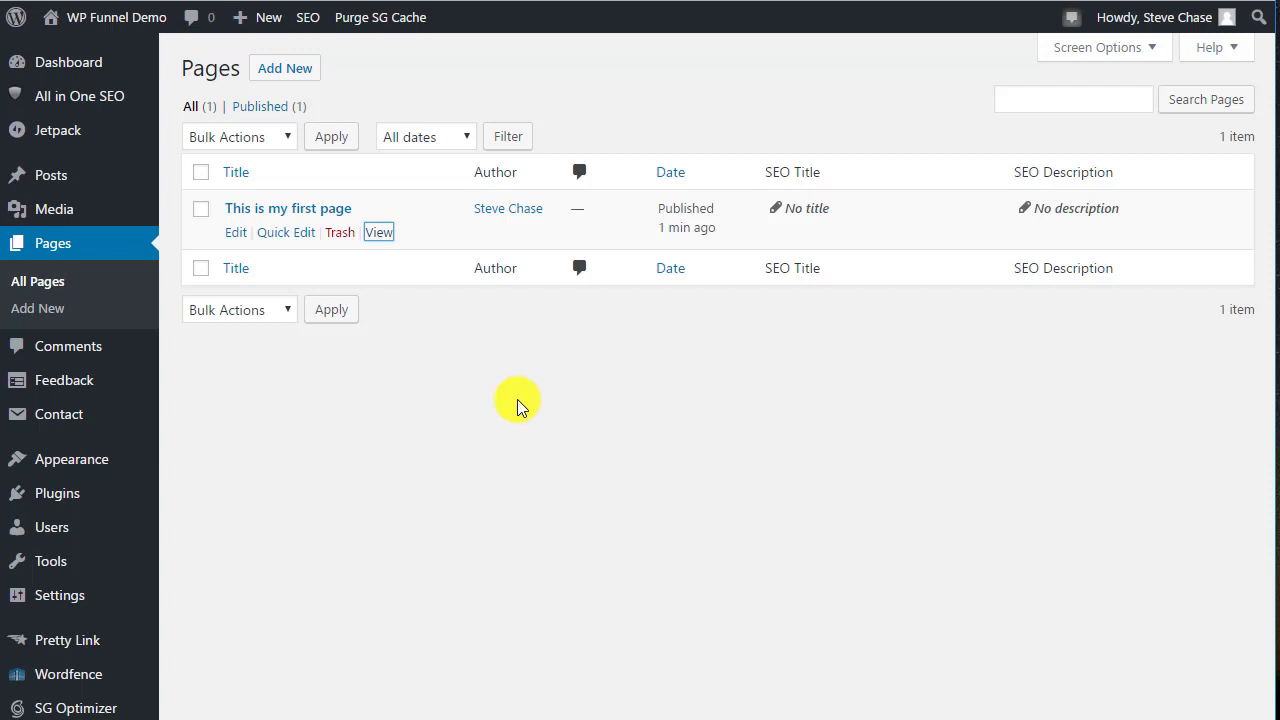
left_click(237, 233)
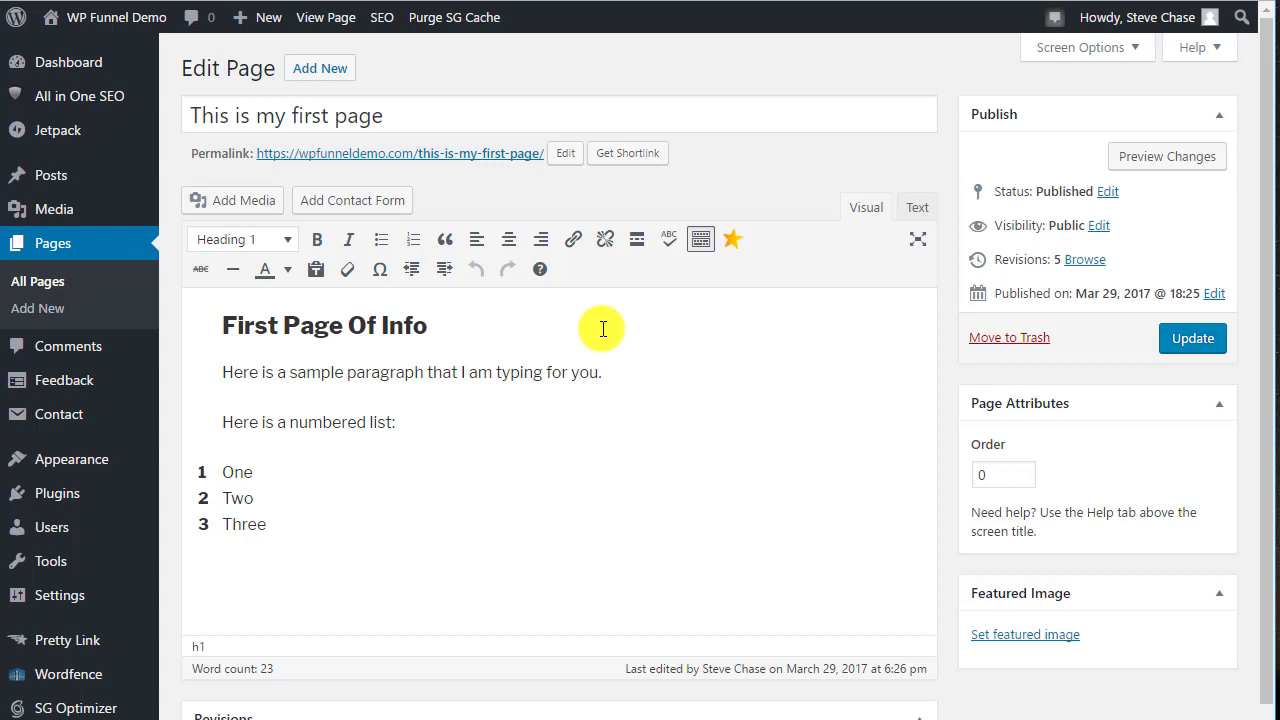
left_click(432, 2)
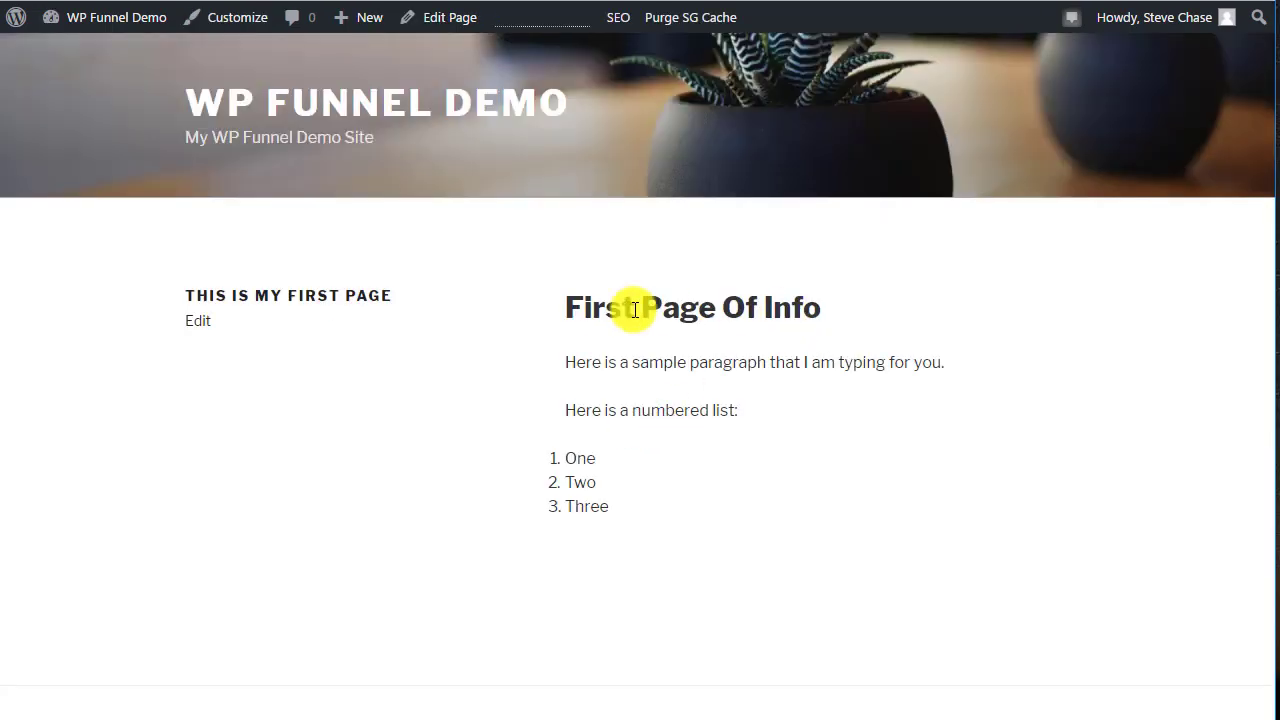